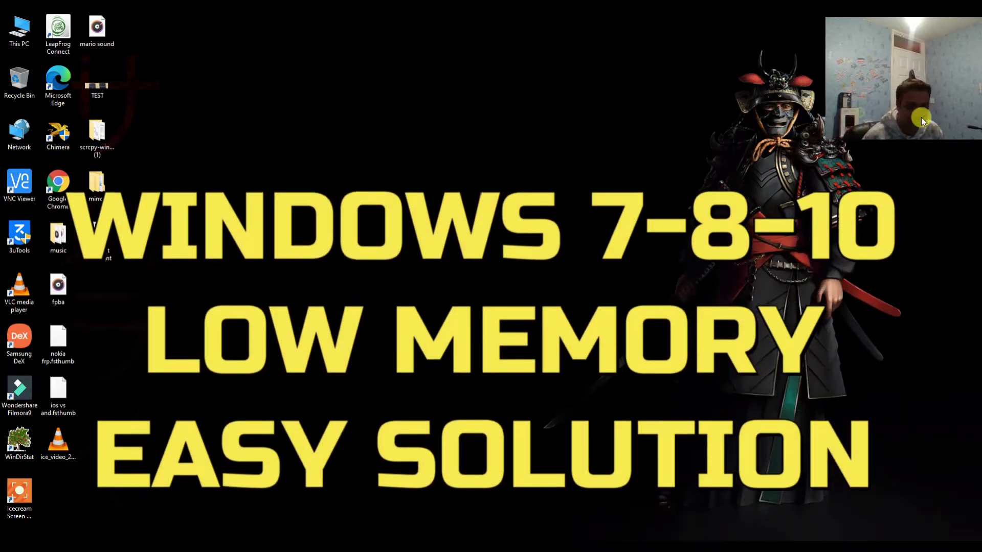
Open This PC full screen and check that C: has only 13.4 GB free of 118 GB.
double_click(25, 29)
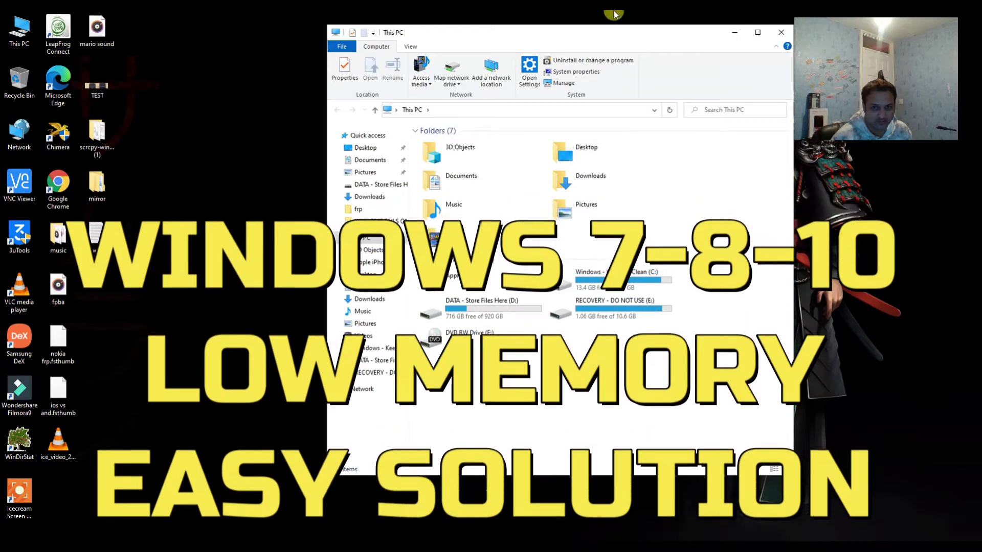
double_click(620, 32)
click(289, 221)
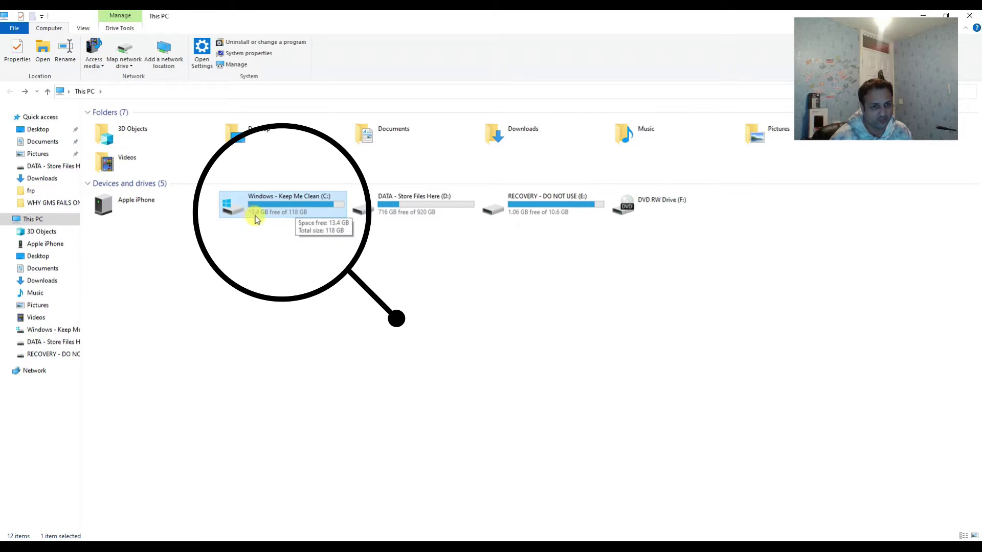
List installed apps by size in Settings' Apps & features, with Filmora9 largest at 724 MB.
key(super)
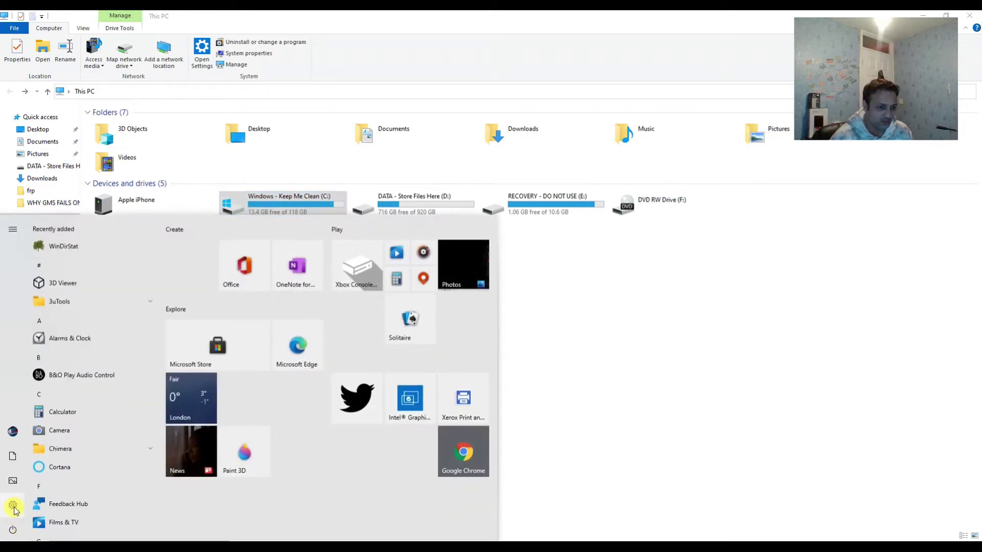
click(11, 509)
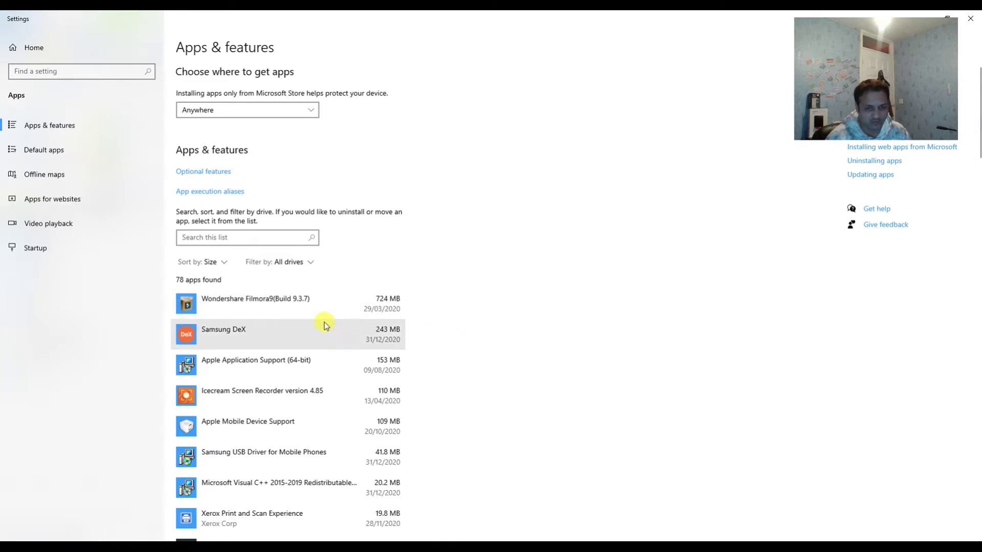
scroll(325, 326, down, 15)
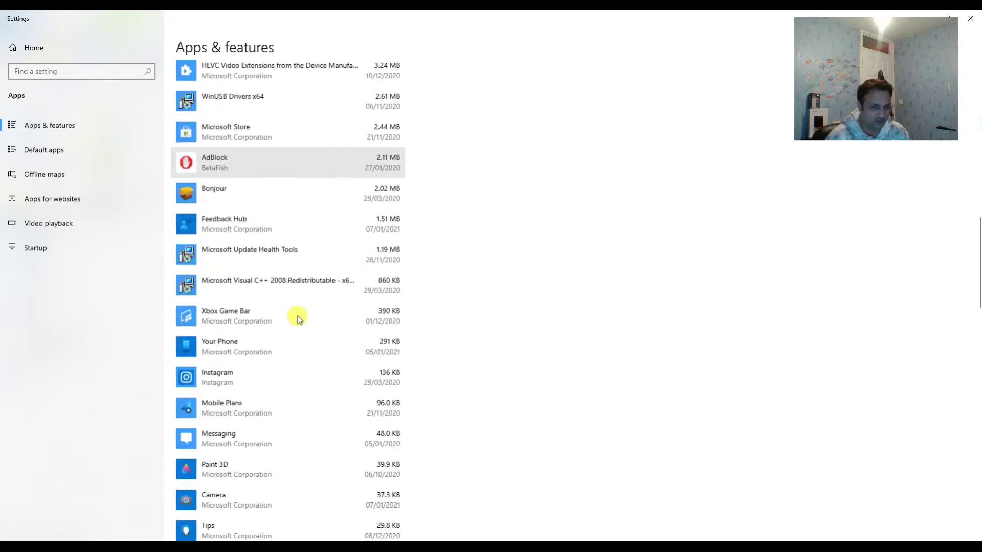
scroll(300, 318, down, 15)
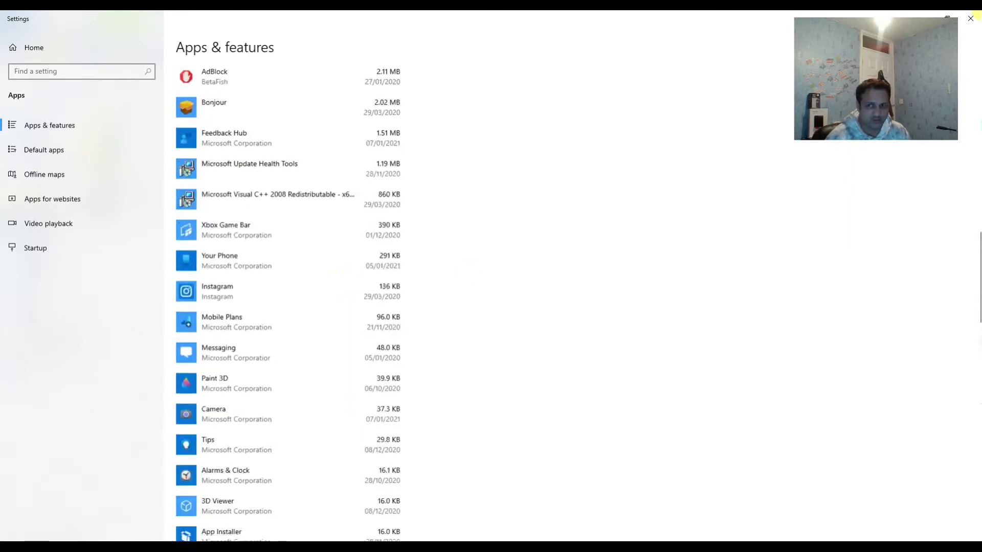
Close Settings and look through the Downloads and Music folders.
click(971, 18)
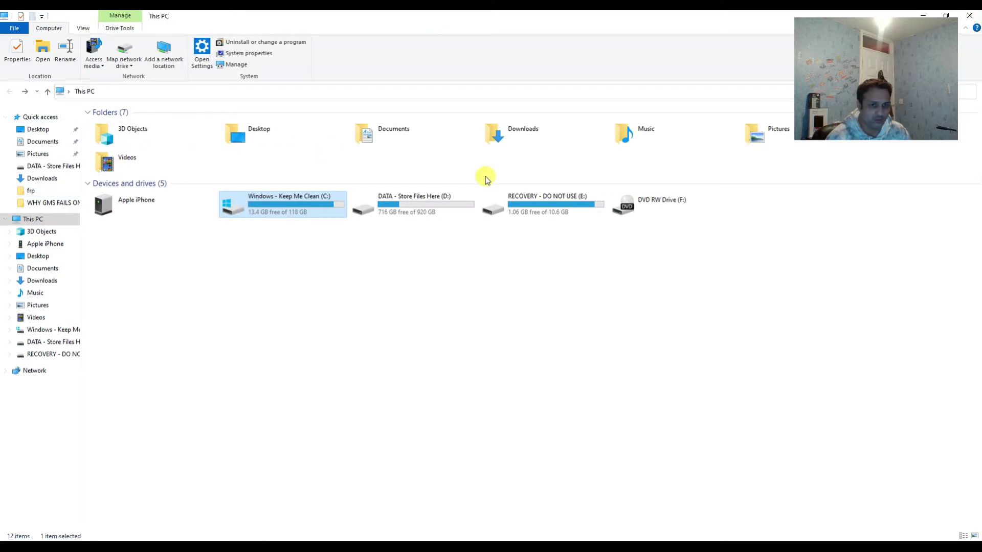
double_click(494, 132)
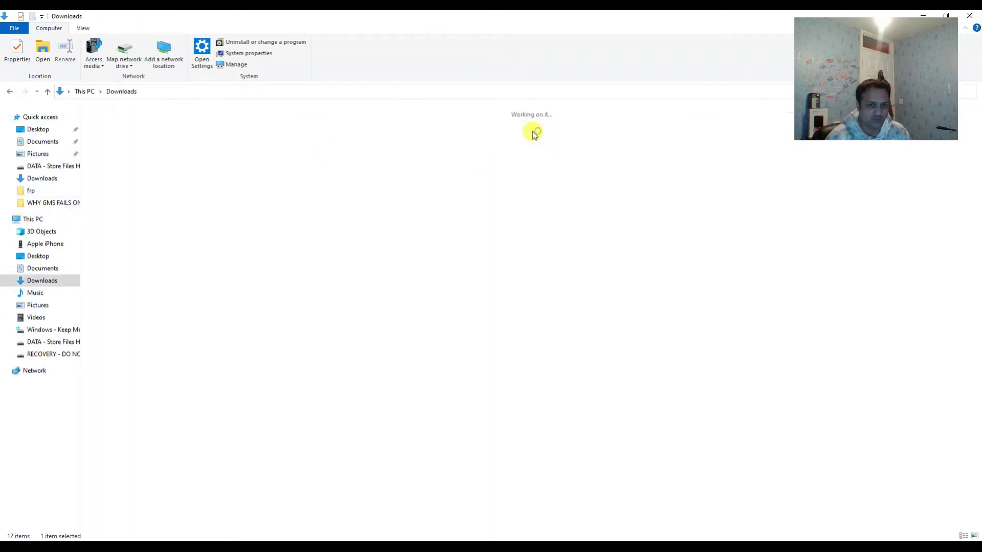
click(10, 91)
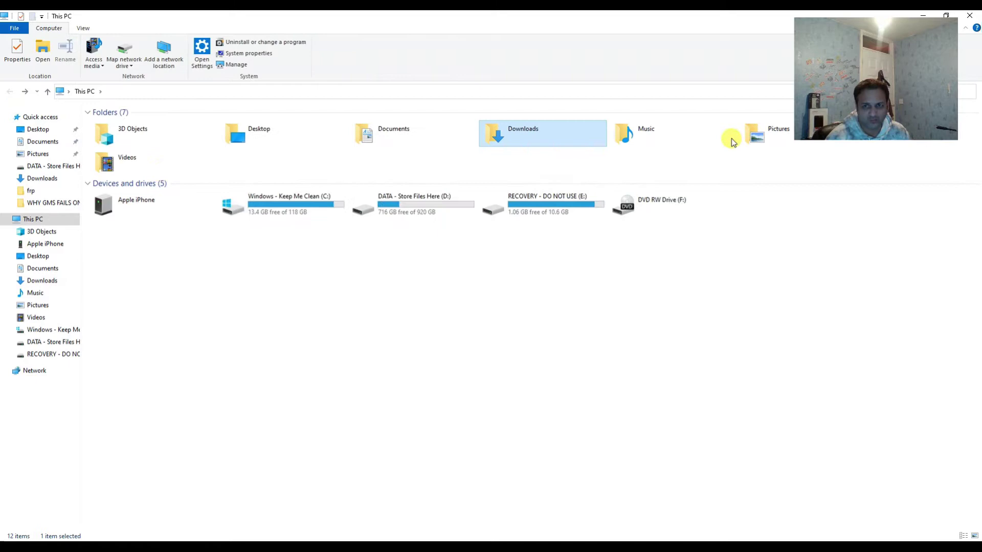
double_click(732, 141)
click(10, 91)
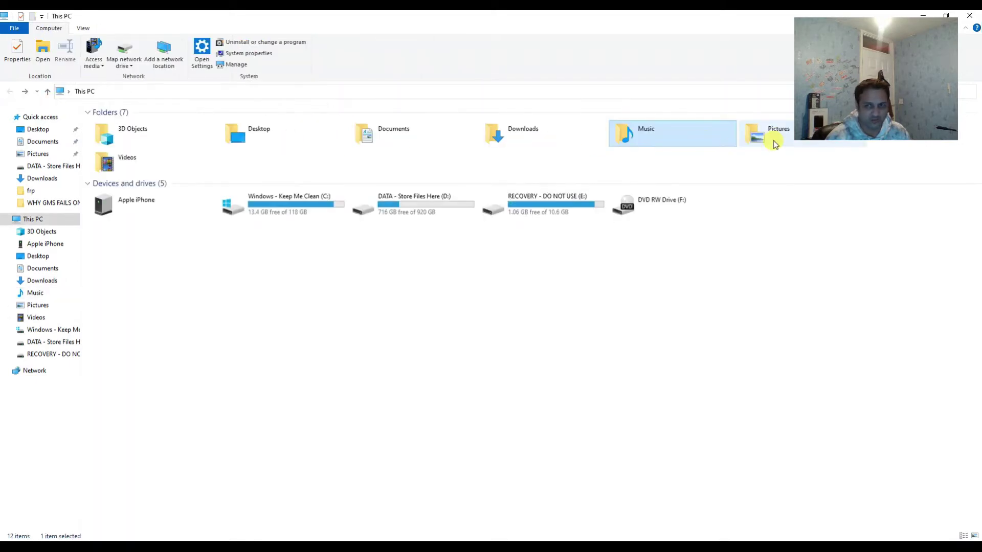
Open Pictures and view the combined properties of its four folders.
double_click(774, 144)
drag(401, 202, 106, 120)
right_click(118, 130)
click(154, 381)
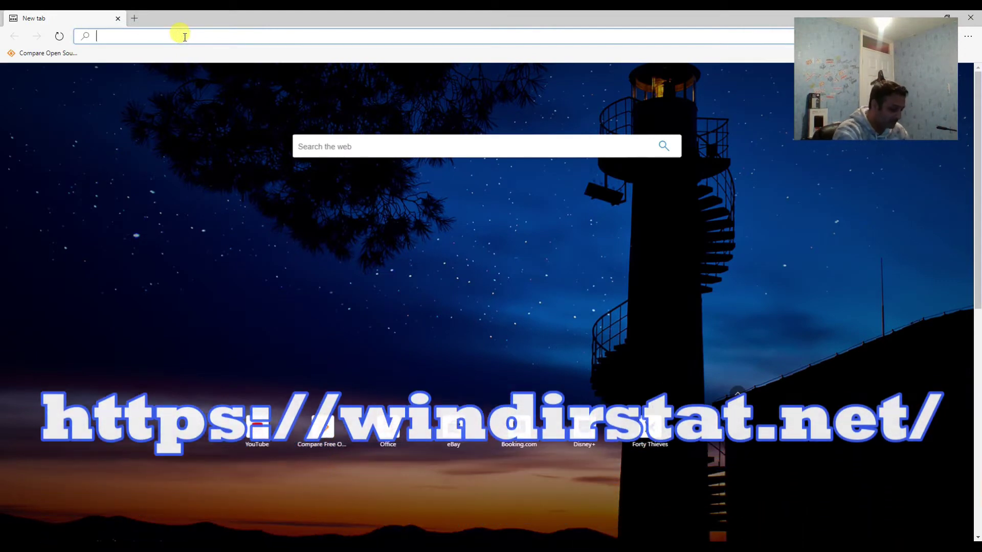
Search 'windirstat' in Edge, visit windirstat.net's Permanent Links page, then launch WinDirStat.
text(windi)
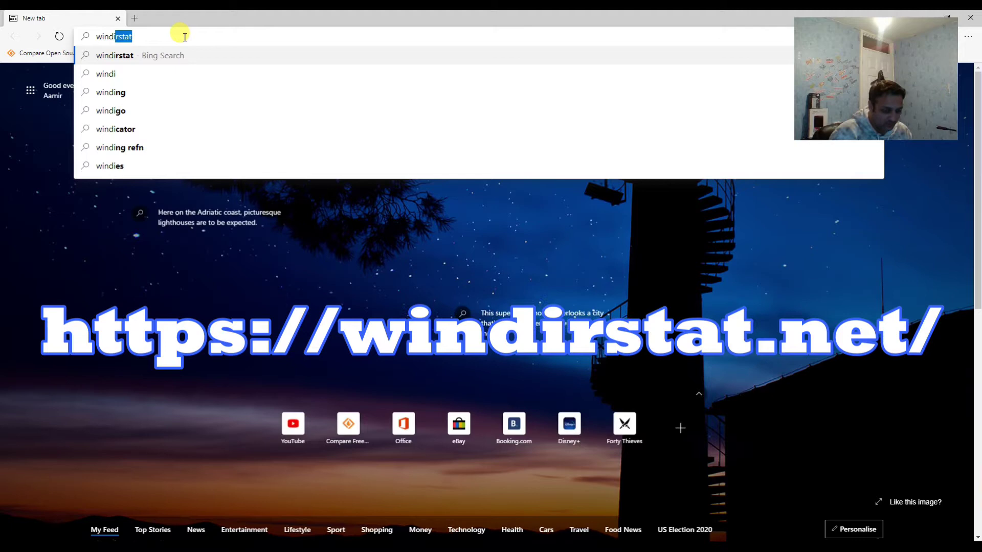
text(rstat.net)
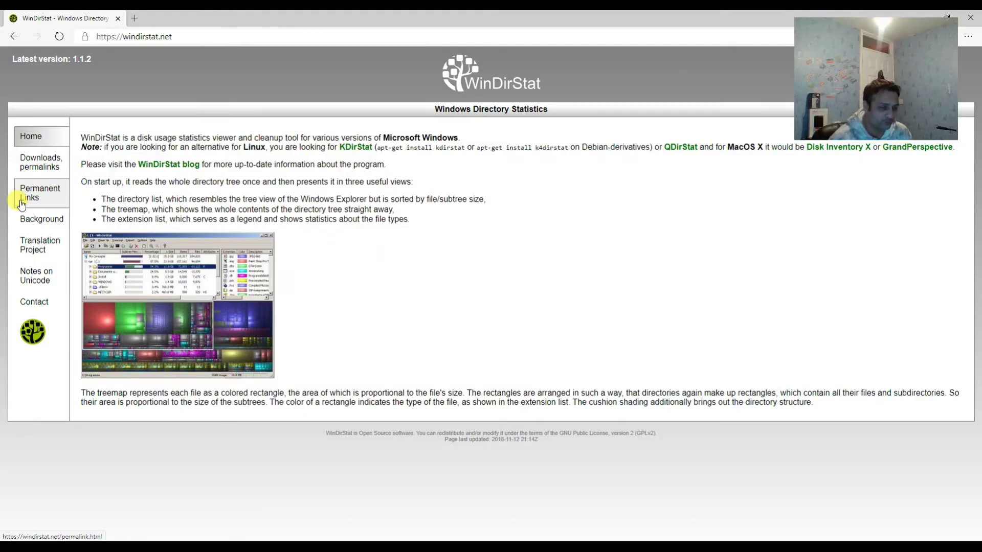
click(22, 203)
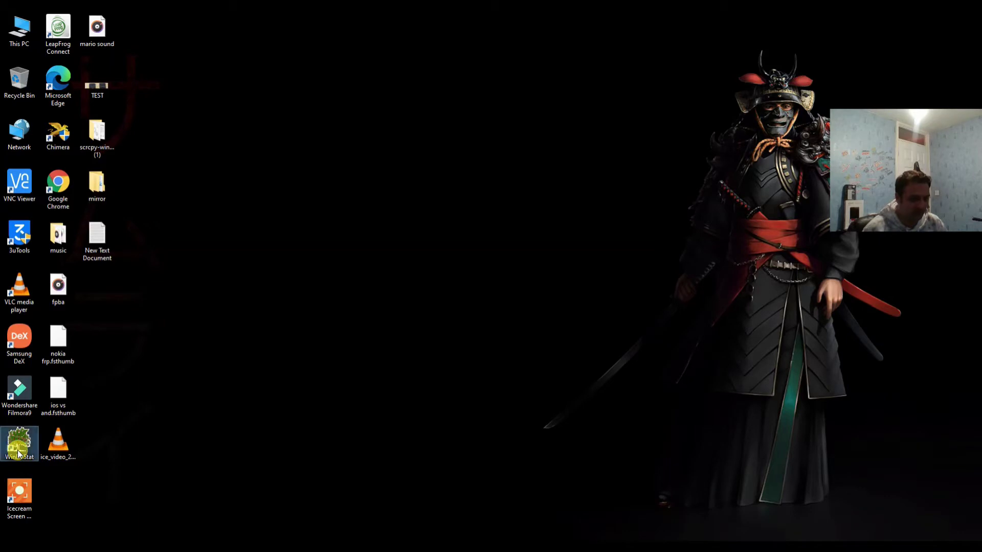
double_click(17, 450)
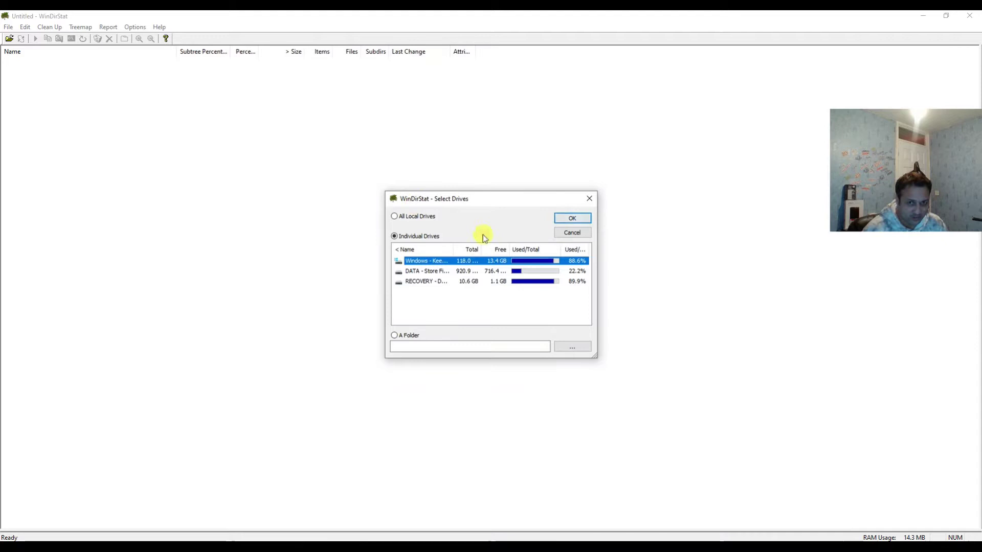
Start a WinDirStat scan of the C: drive from Select Drives.
click(574, 217)
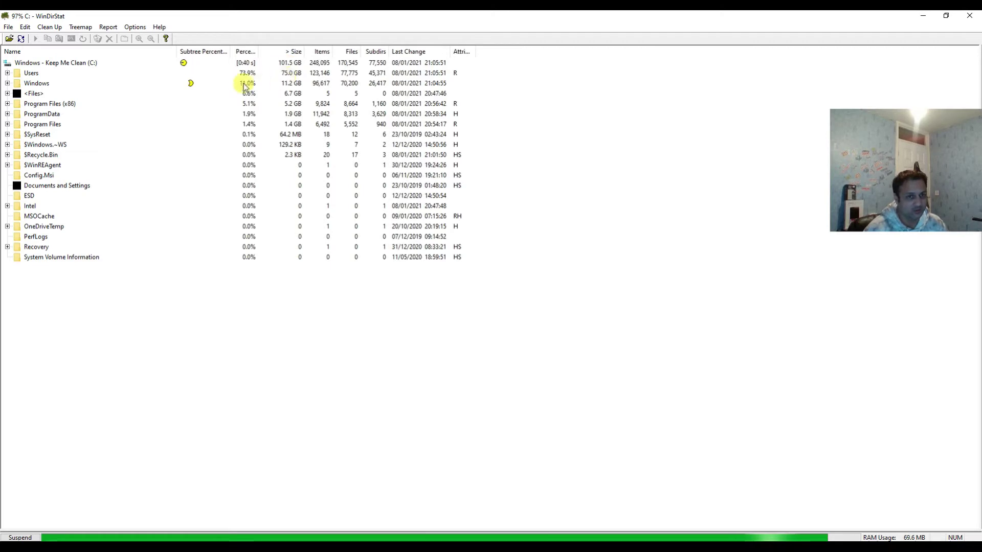
Widen the Subtree Percentage column and highlight the Users block in the treemap.
click(7, 73)
click(7, 74)
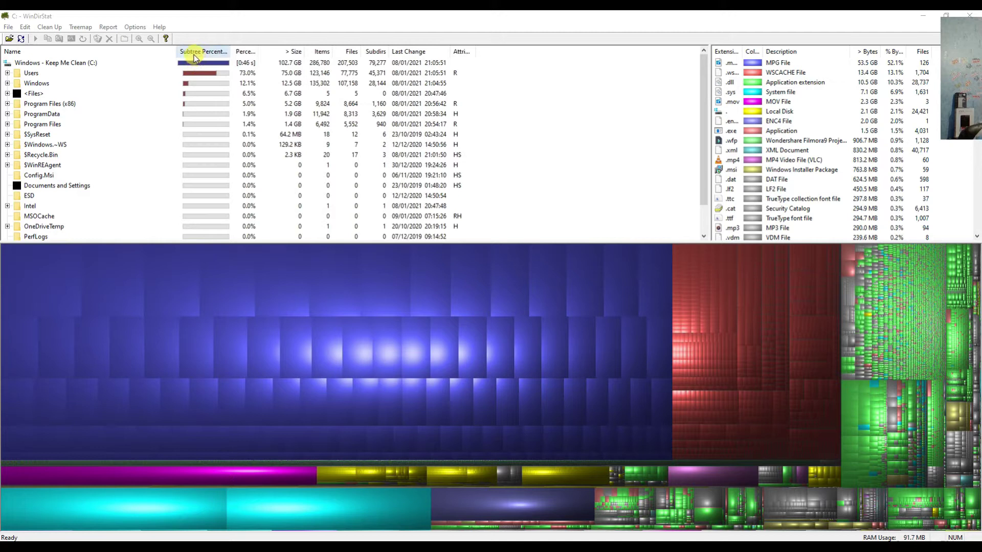
mouse_move(230, 52)
mouse_down()
mouse_move(304, 55)
mouse_move(246, 52)
mouse_up()
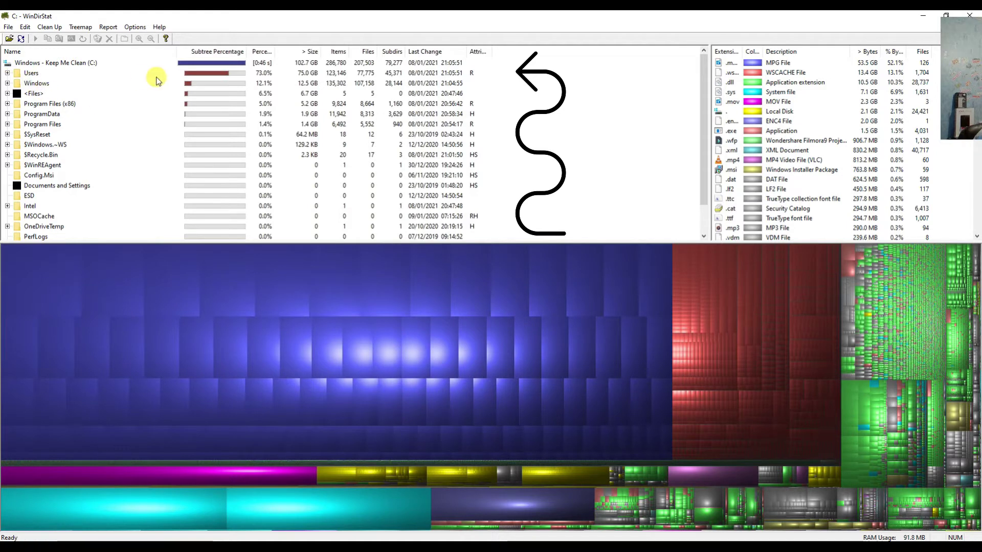
click(21, 73)
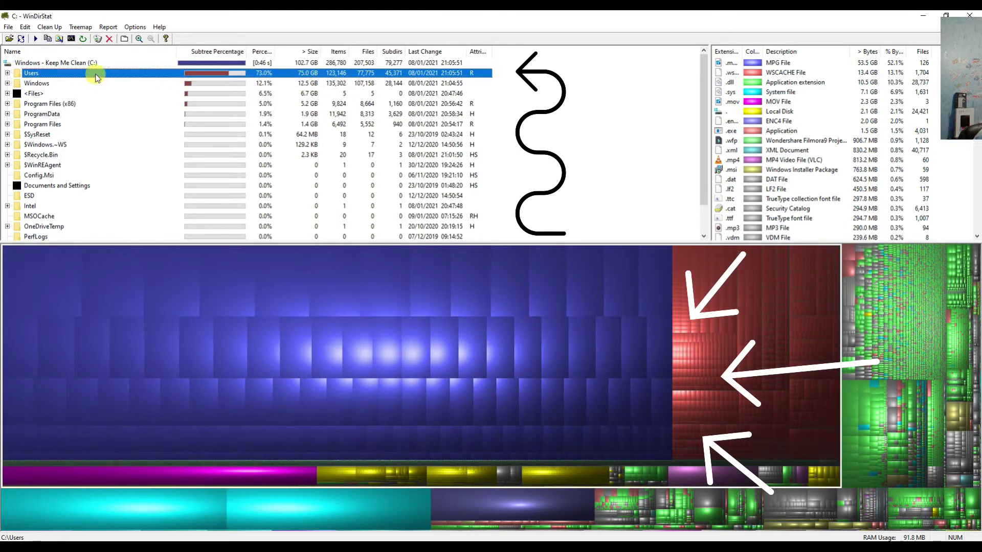
Drill down Users > Pavilion > Documents > Wondershare Filmora 9 to the 53.5 GB Proxy folder.
click(7, 73)
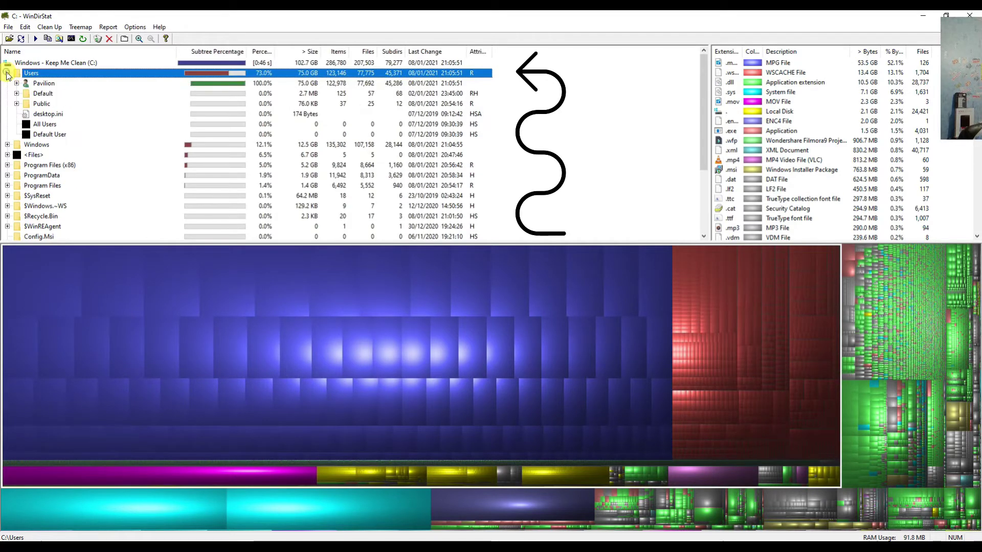
click(282, 84)
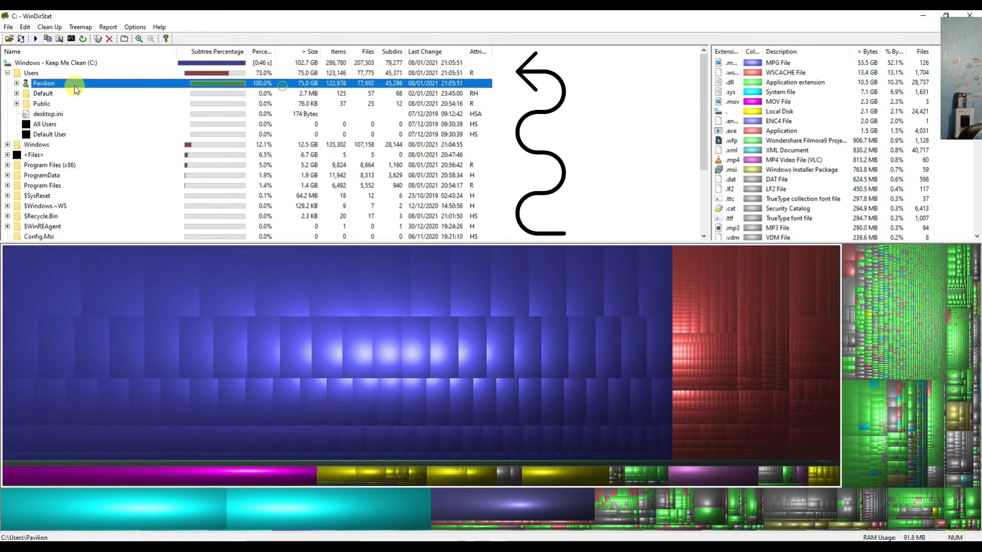
click(17, 82)
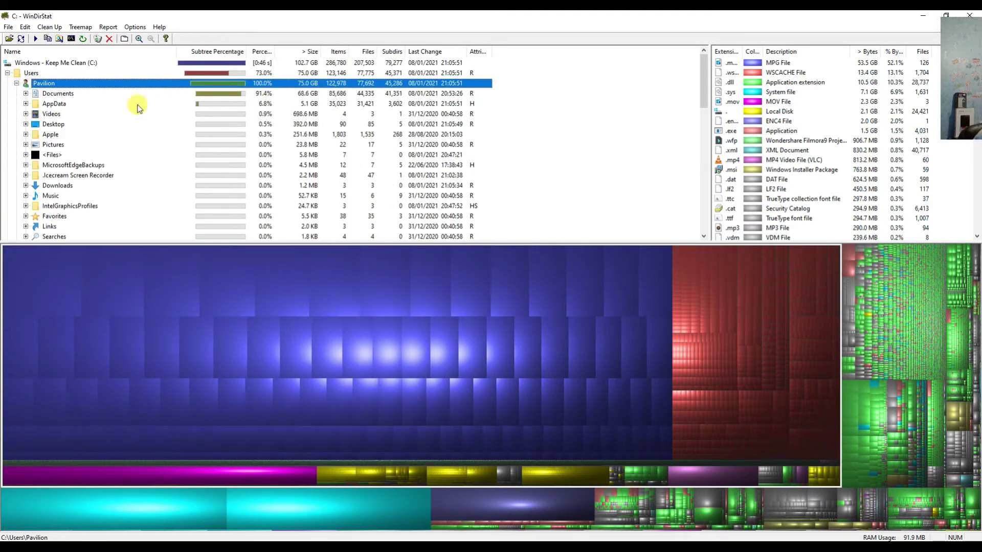
click(214, 96)
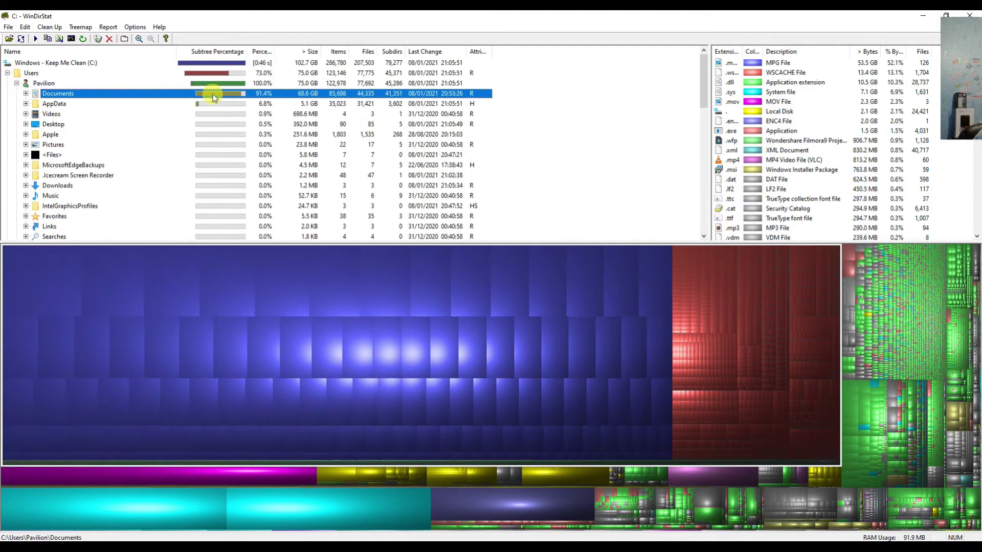
click(26, 94)
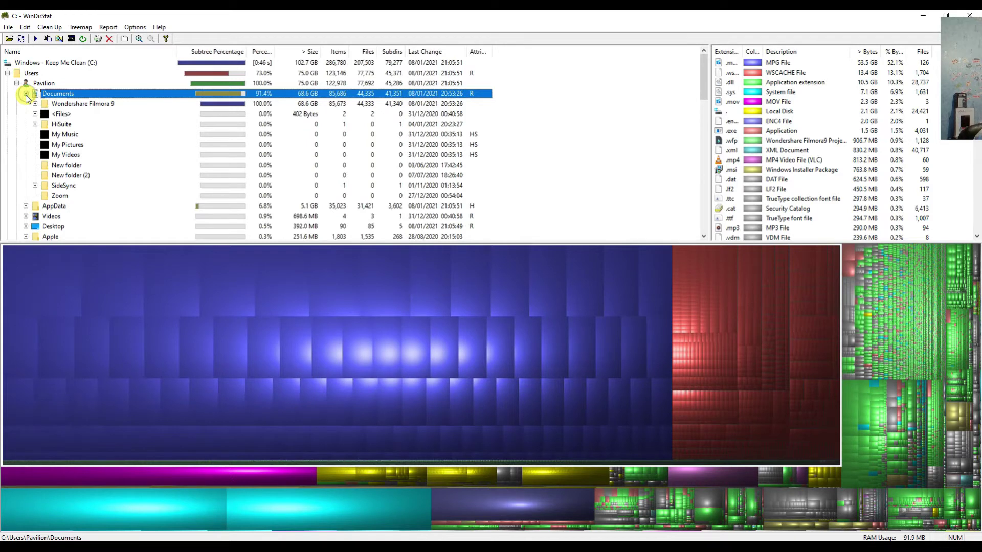
click(83, 105)
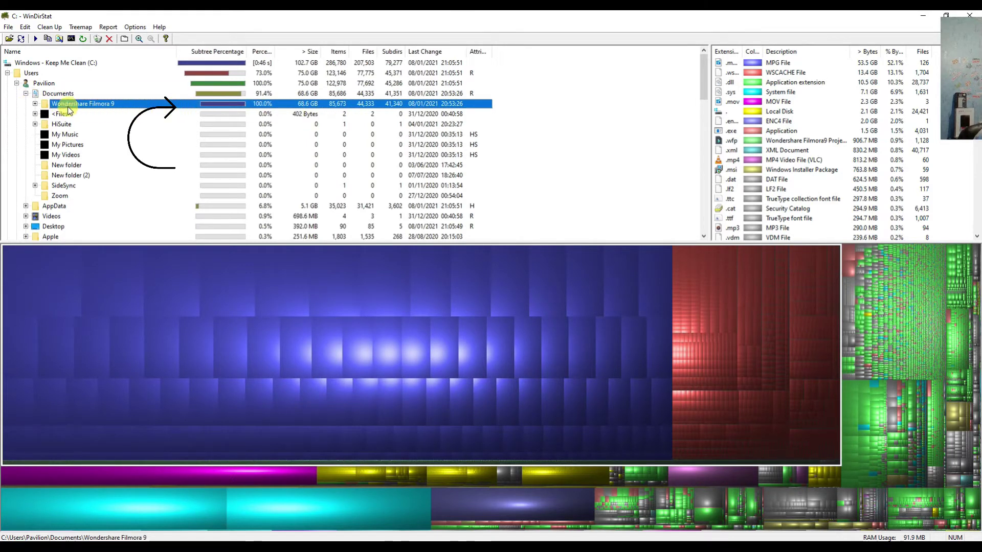
click(34, 104)
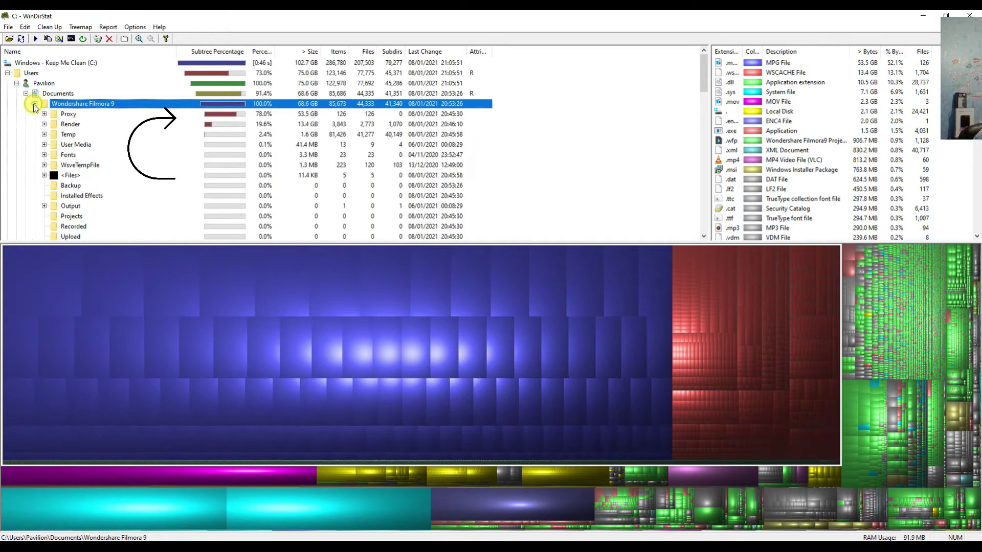
click(220, 115)
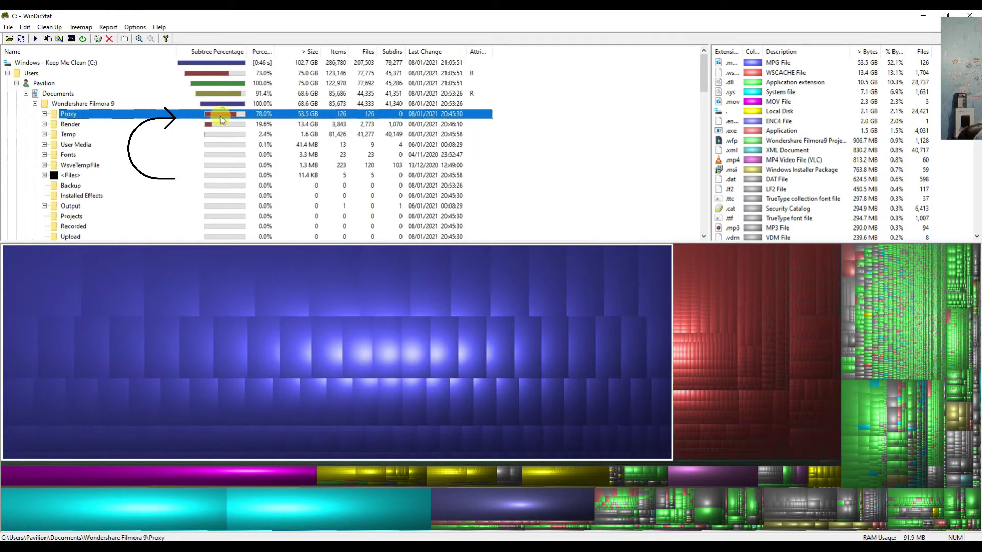
click(45, 114)
Browse the Proxy .mpg files, then open the Proxy folder in File Explorer with Explorer Here.
click(94, 133)
key(Down)
key(Down)
key(Down)
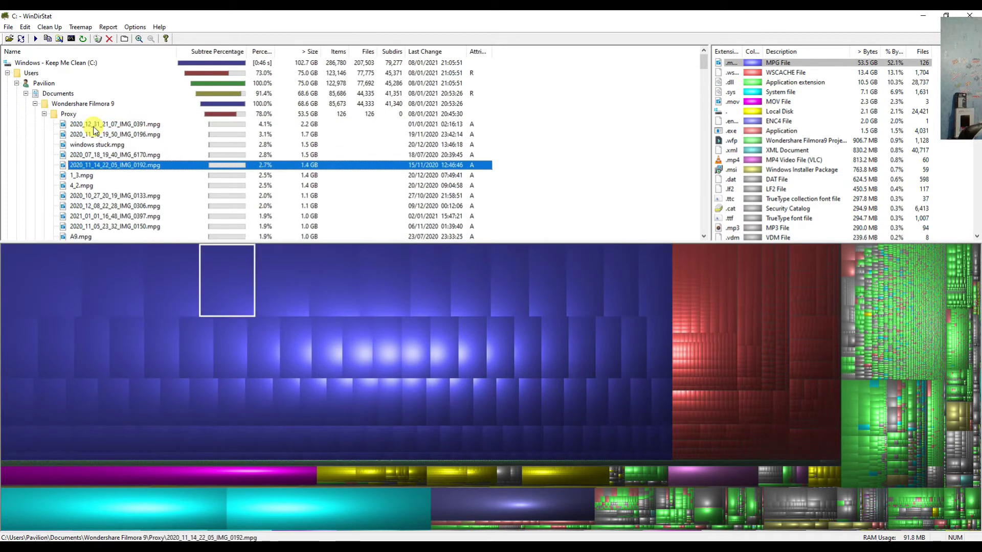
key(Down)
key(Down)
right_click(112, 87)
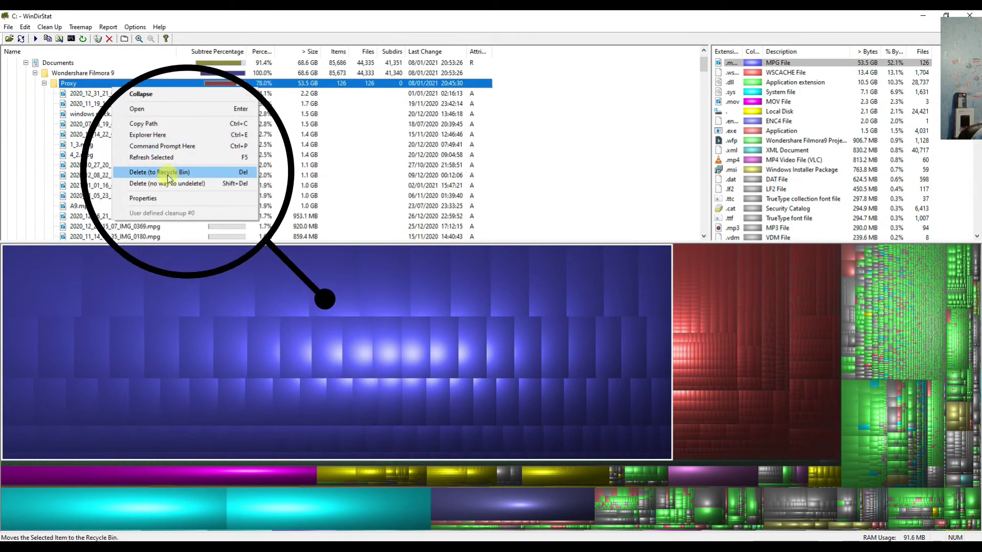
click(167, 136)
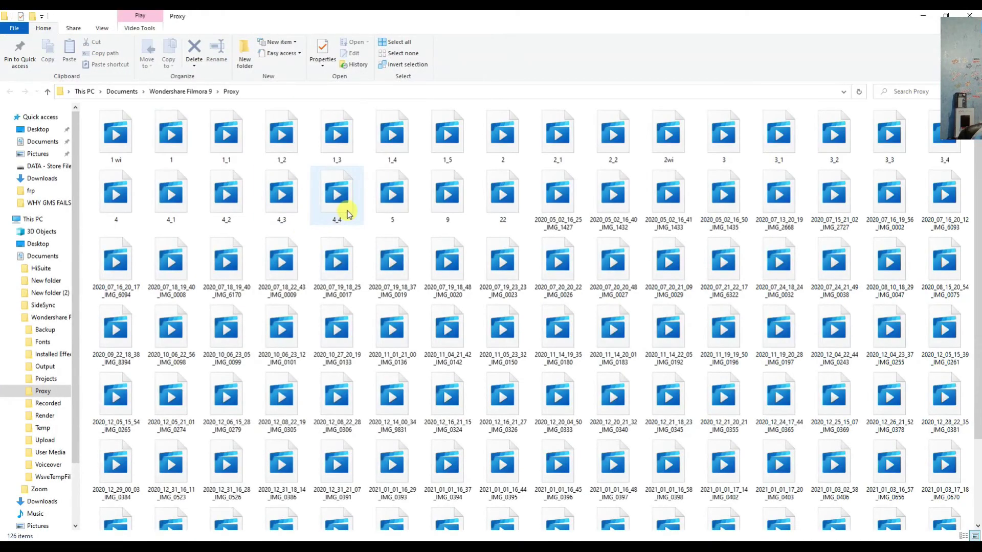
Play the proxy video 2020_07_16_20_17_IMG_6094.mpg in VLC media player.
click(347, 214)
scroll(362, 202, down, 2)
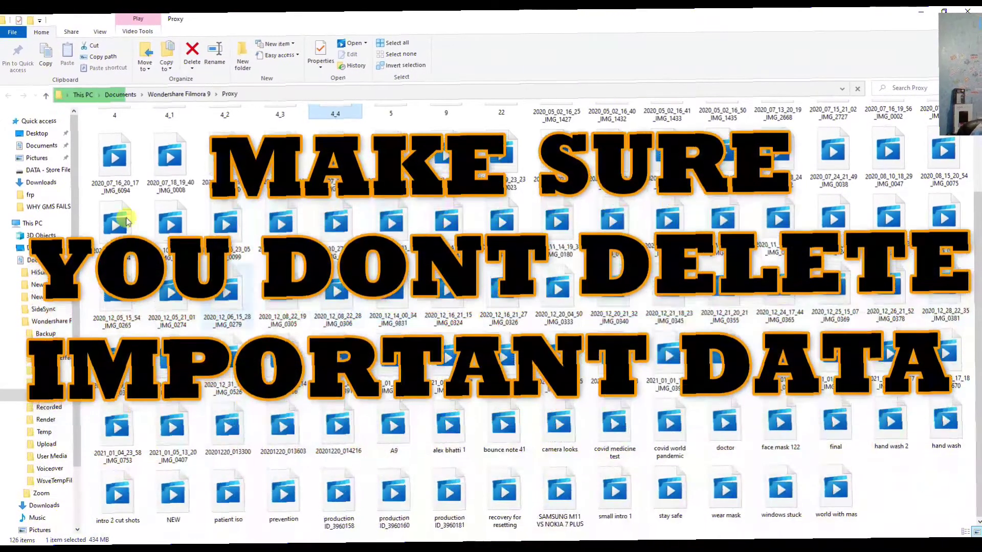
double_click(117, 159)
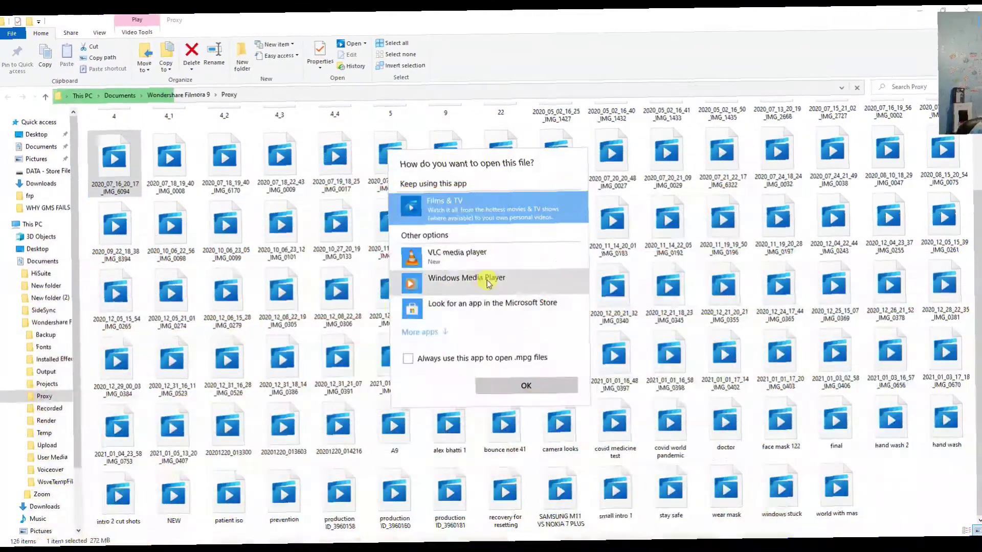
click(460, 256)
click(514, 388)
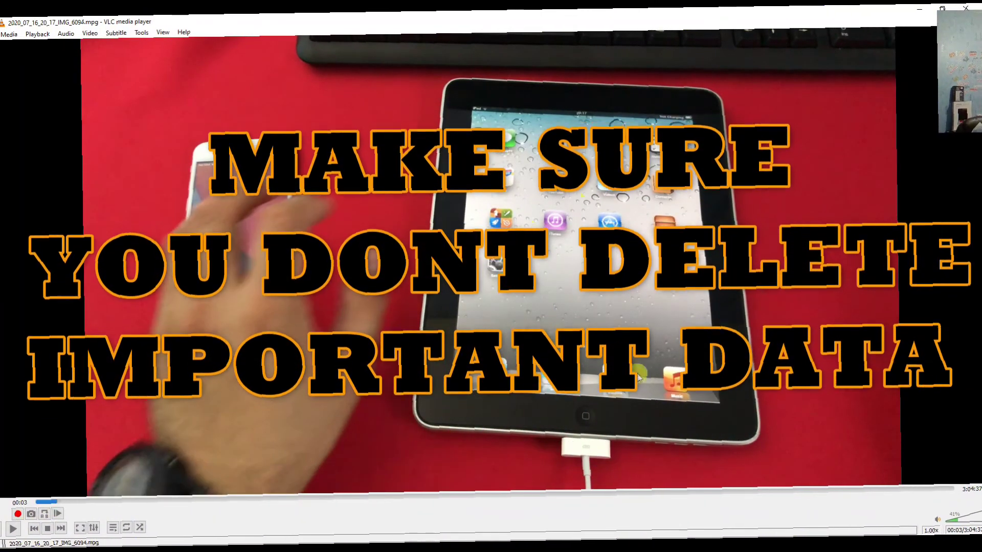
Pause the proxy clip and quit VLC through Media > Quit.
click(10, 524)
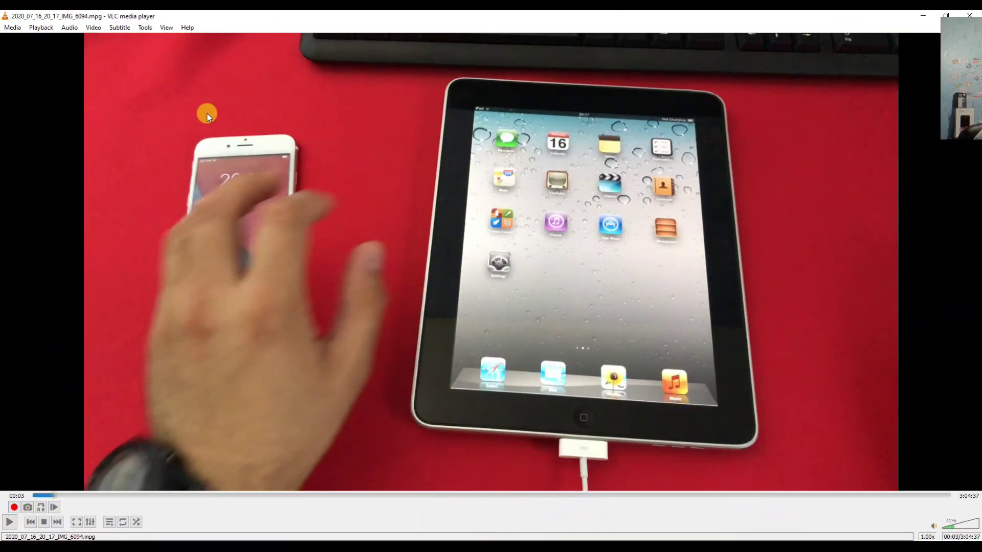
click(20, 32)
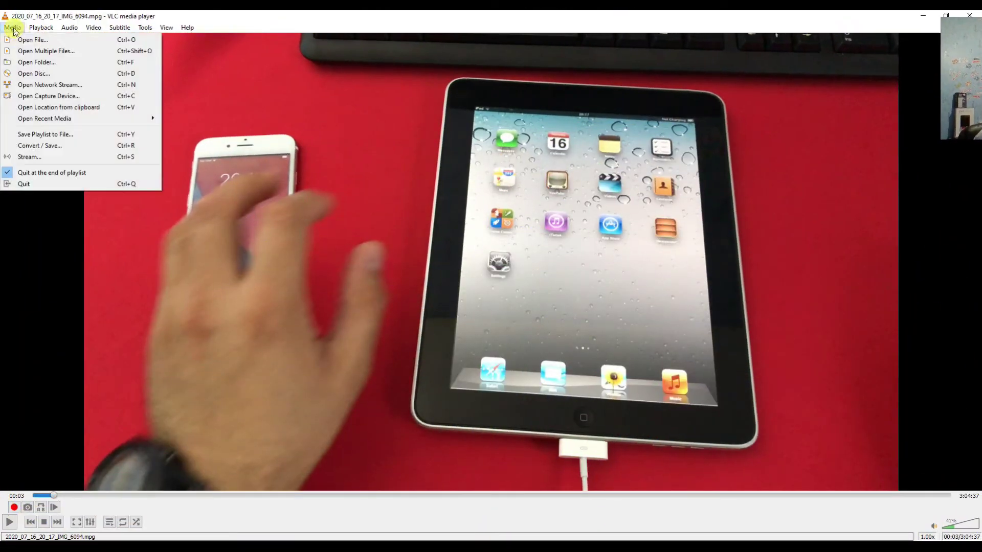
click(36, 183)
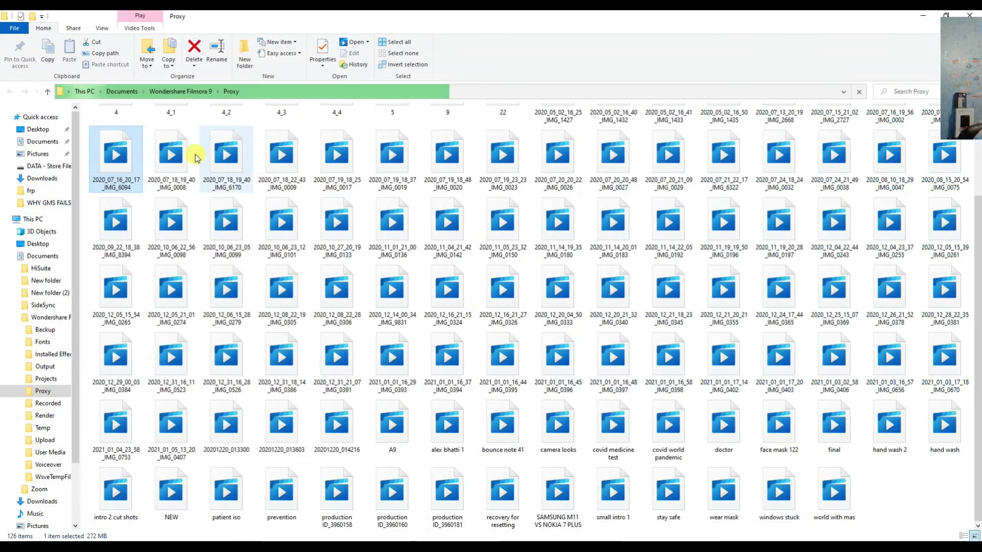
Check a proxy video's properties, then permanently delete all 126 proxy videos.
right_click(126, 147)
click(186, 362)
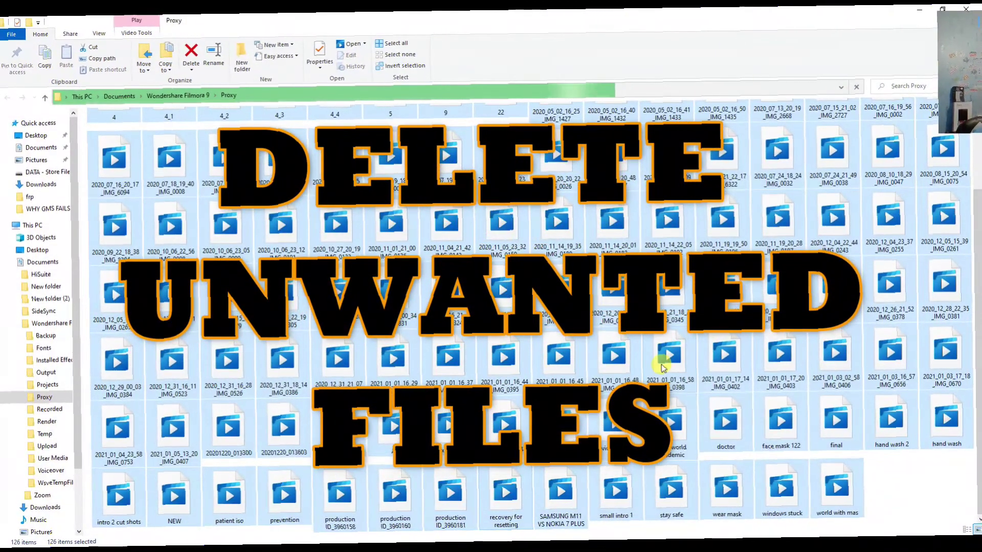
key(Delete)
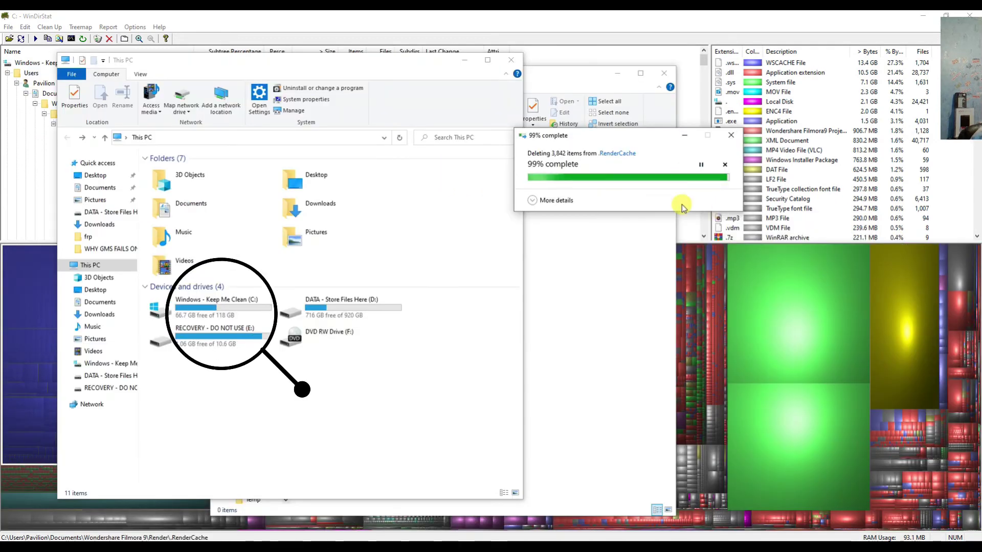
Confirm C: now has 80.2 GB free, then close the .RenderCache and This PC windows.
click(221, 423)
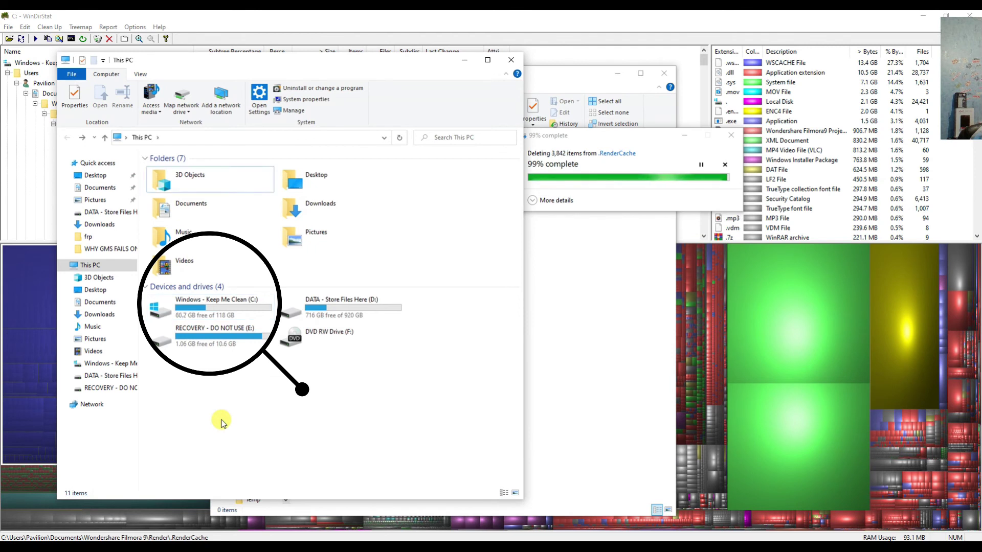
double_click(212, 310)
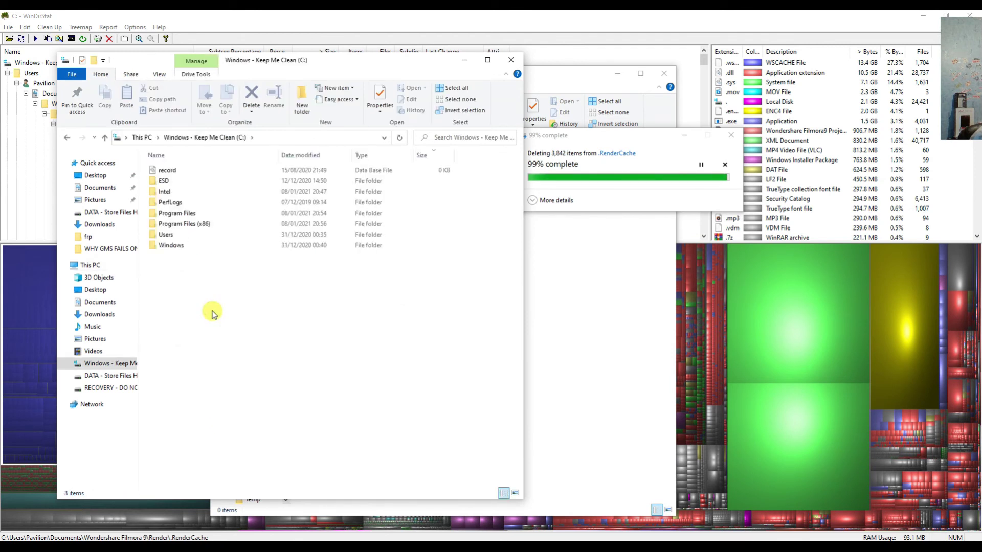
key(alt+Left)
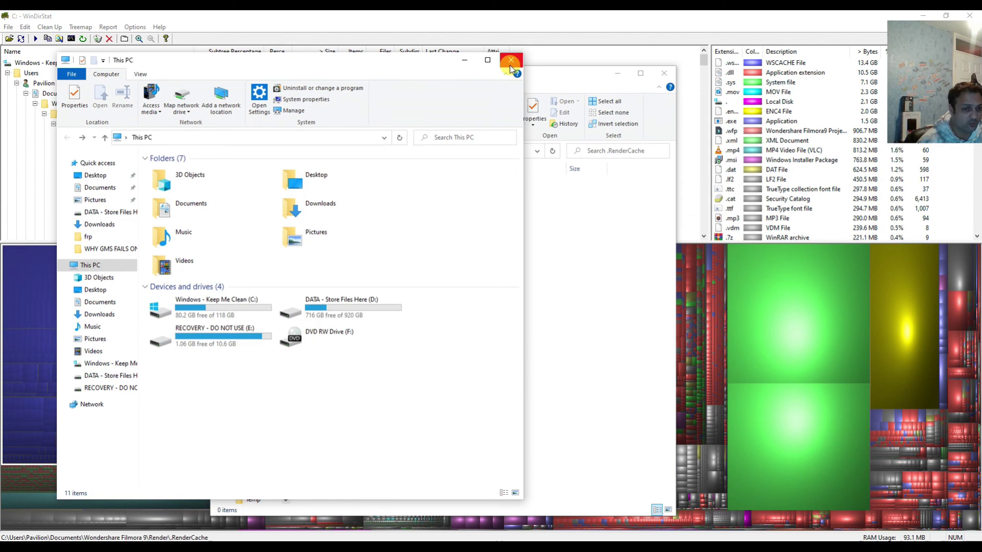
click(667, 89)
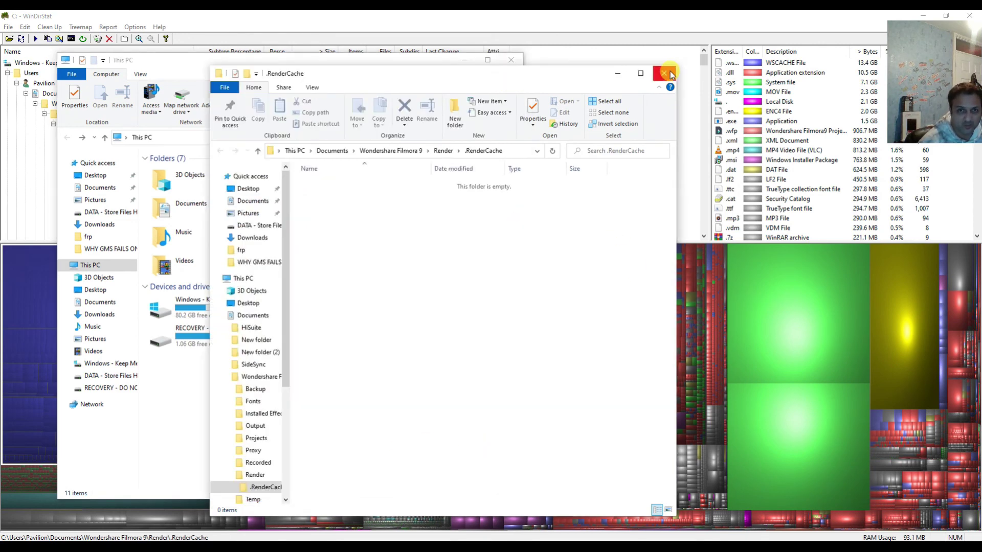
click(665, 74)
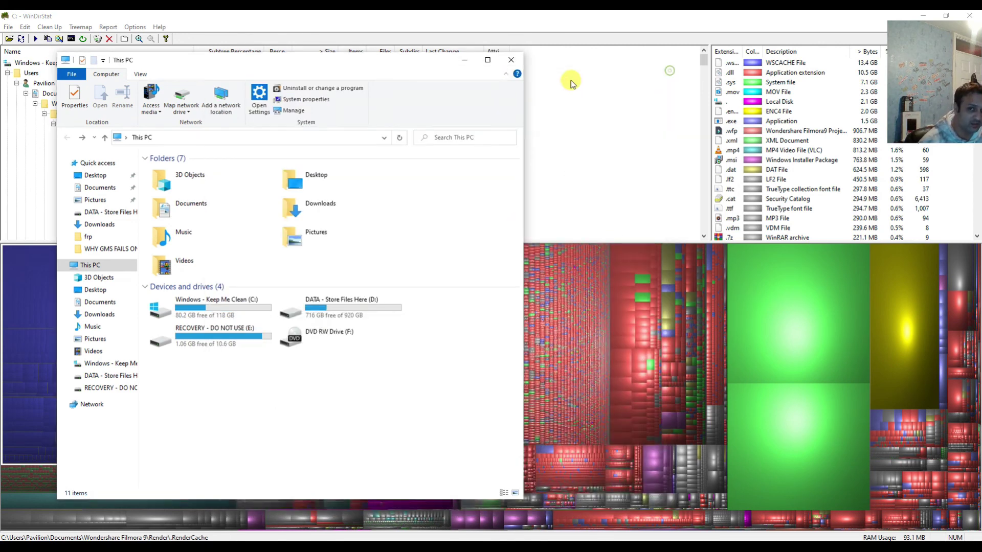
click(511, 59)
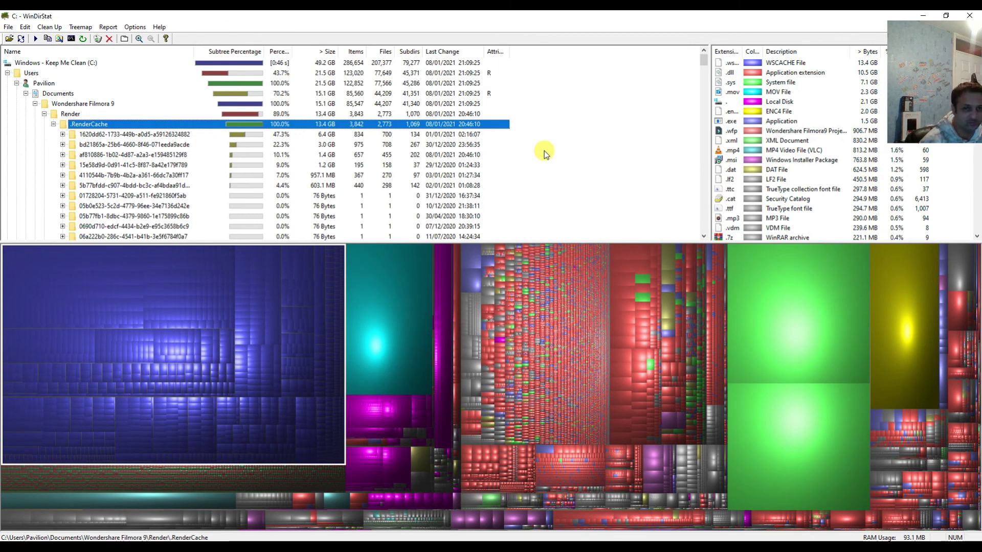